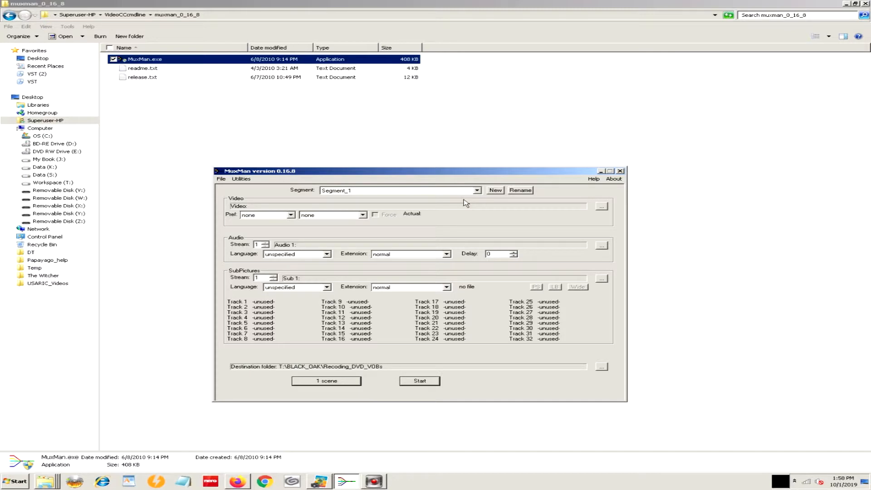
Step: Load VideoFile.m2v from S:\BlackOakStudiosCandle3\Demux as the video source of Segment_1
left_click(603, 206)
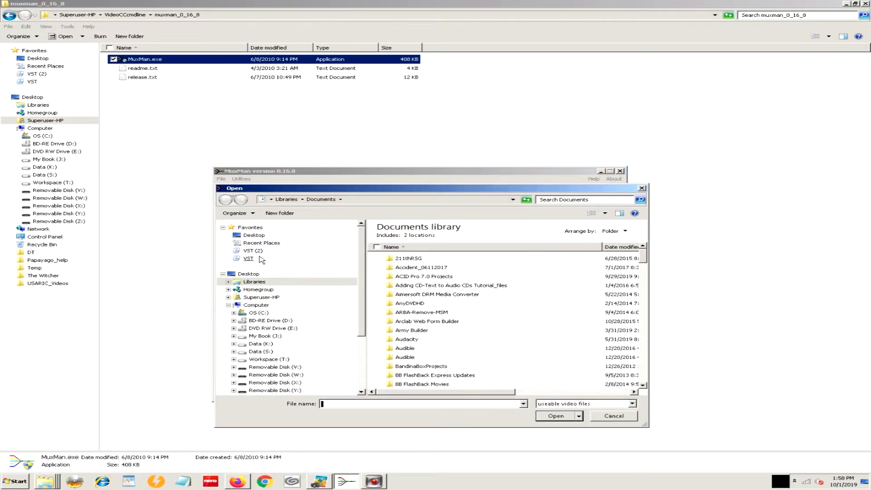
left_click(261, 243)
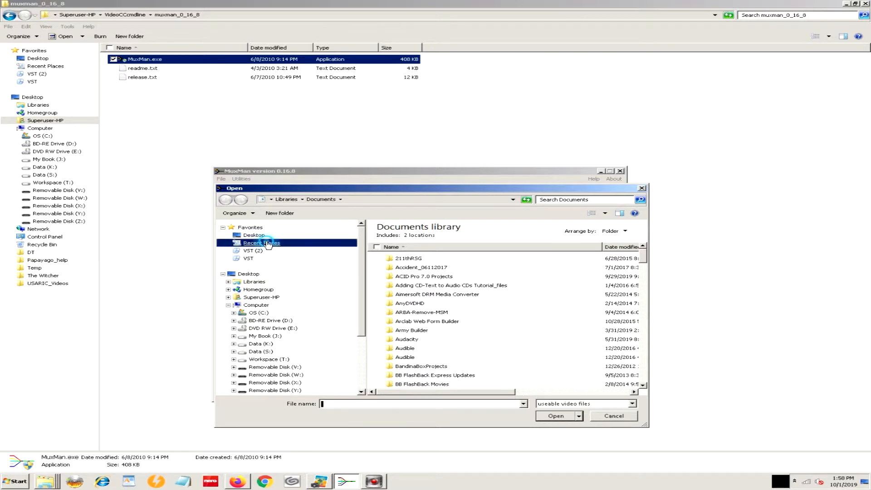
left_click(389, 236)
double_click(389, 237)
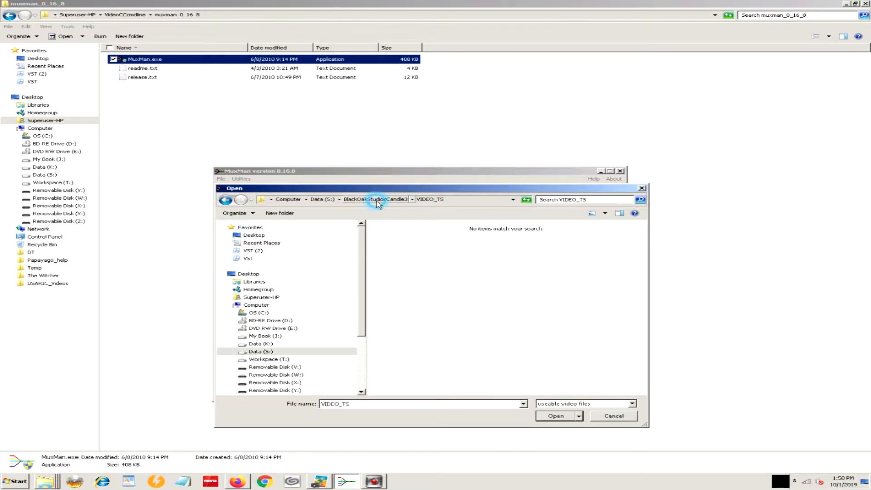
double_click(393, 244)
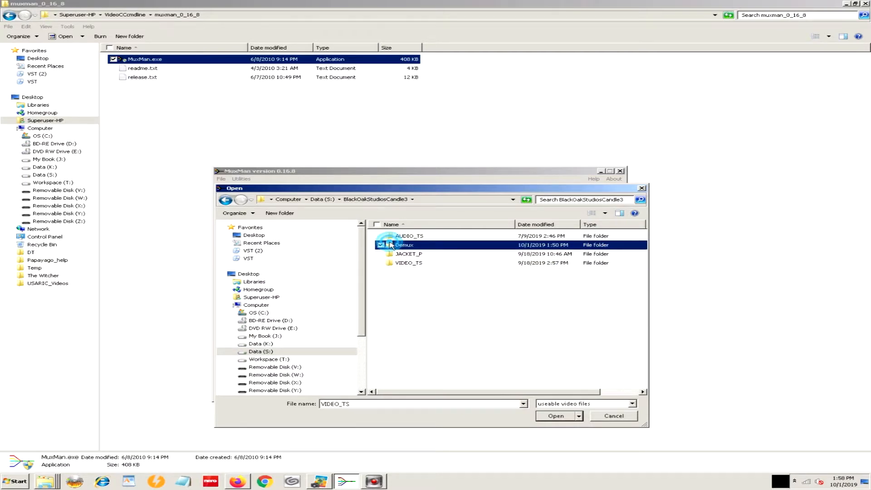
left_click(393, 242)
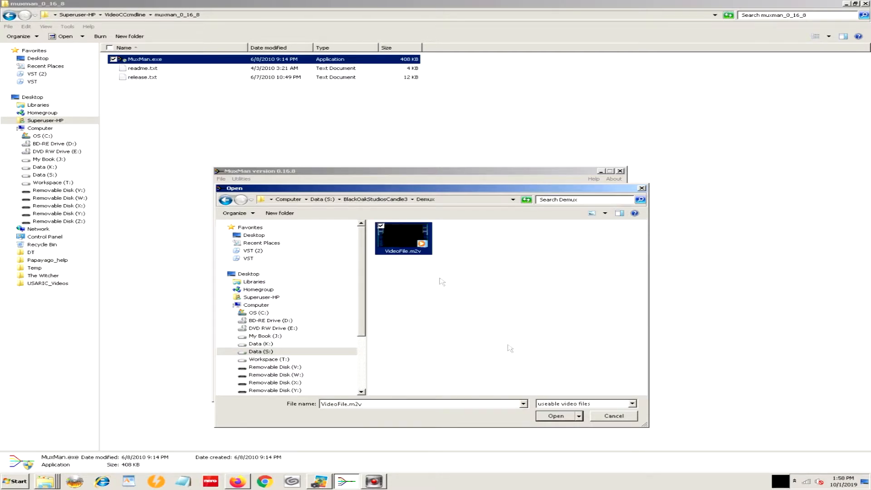
left_click(556, 416)
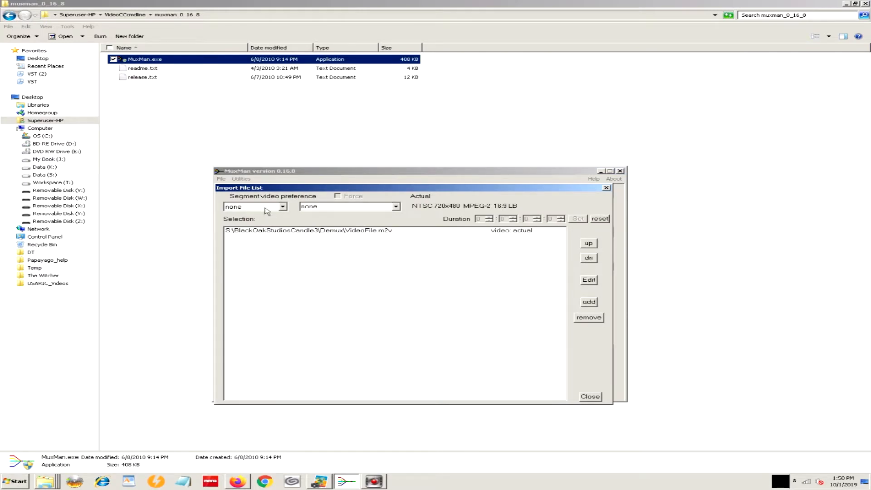
Step: Set the segment video preference to NTSC 720x480 and 16:9 P/S and LB, and close the import file list
left_click(282, 207)
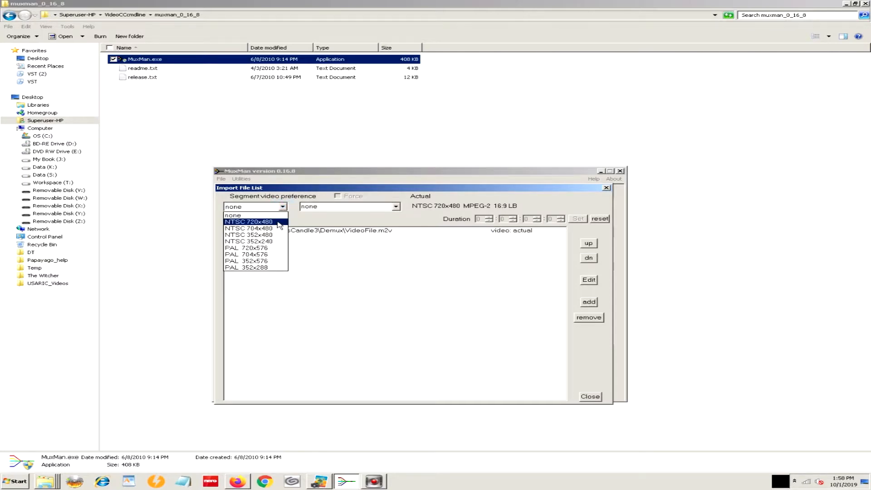
left_click(279, 222)
left_click(396, 207)
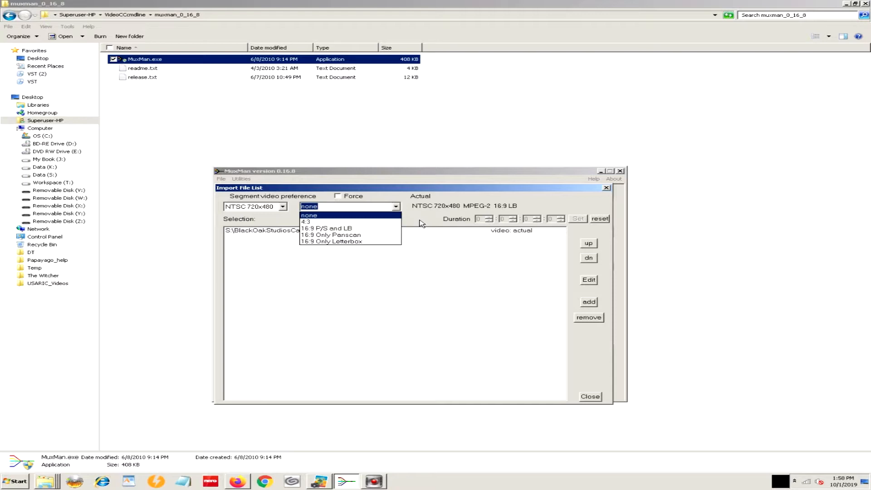
left_click(352, 233)
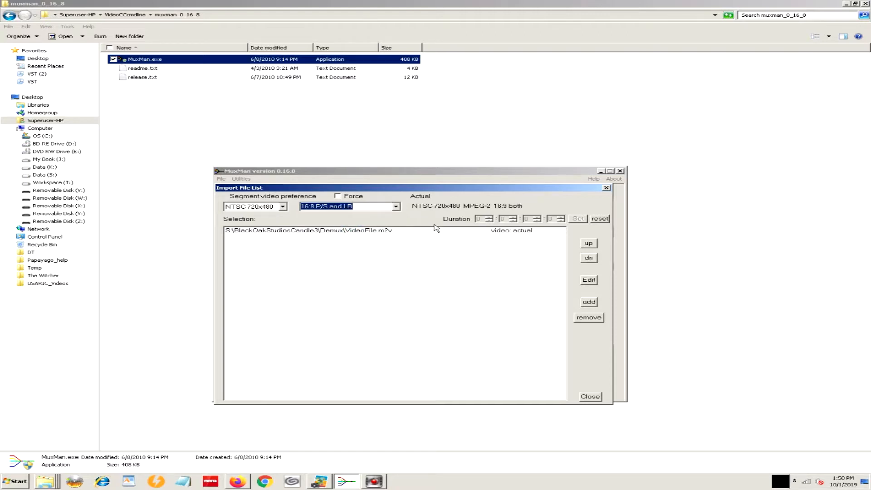
left_click(592, 397)
left_click(591, 398)
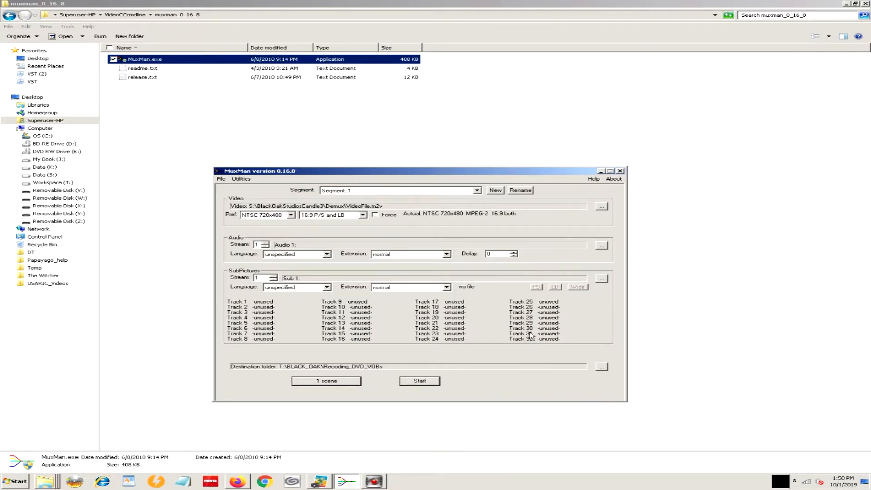
Step: Load AudioFile_80.ac3 from the Demux folder as audio stream 1 and set its language to English en
left_click(602, 248)
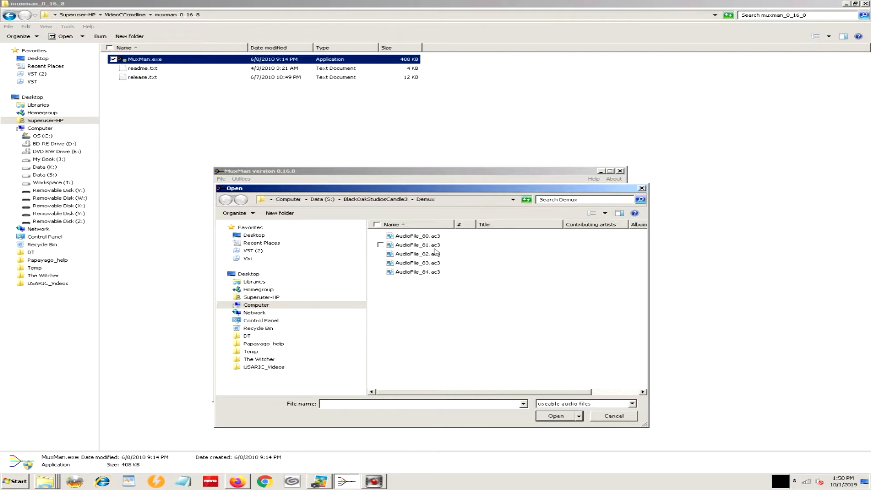
left_click(414, 237)
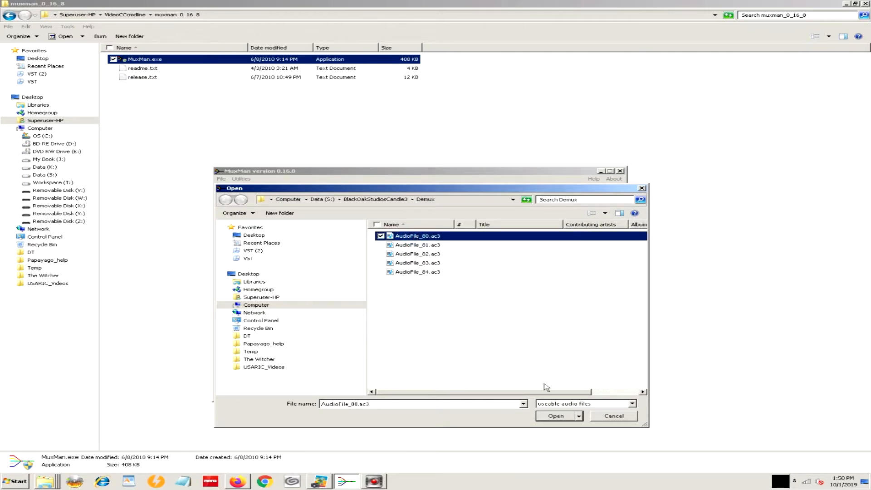
left_click(565, 416)
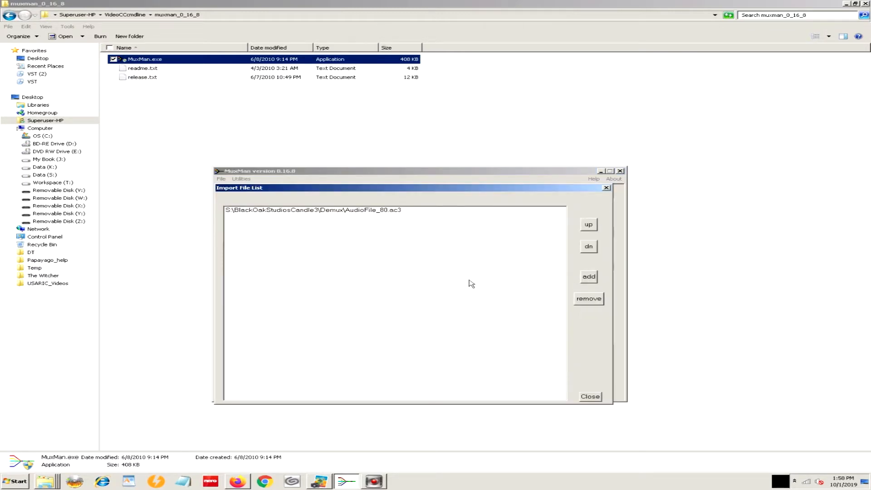
left_click(591, 398)
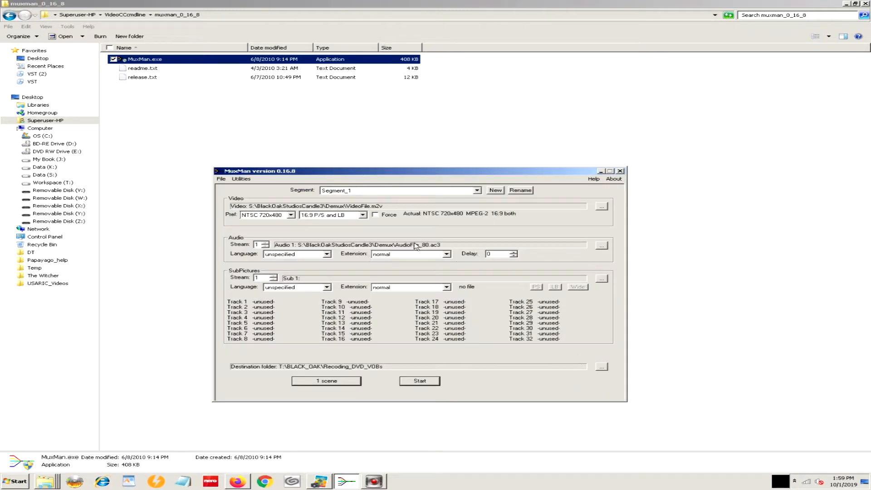
left_click(326, 255)
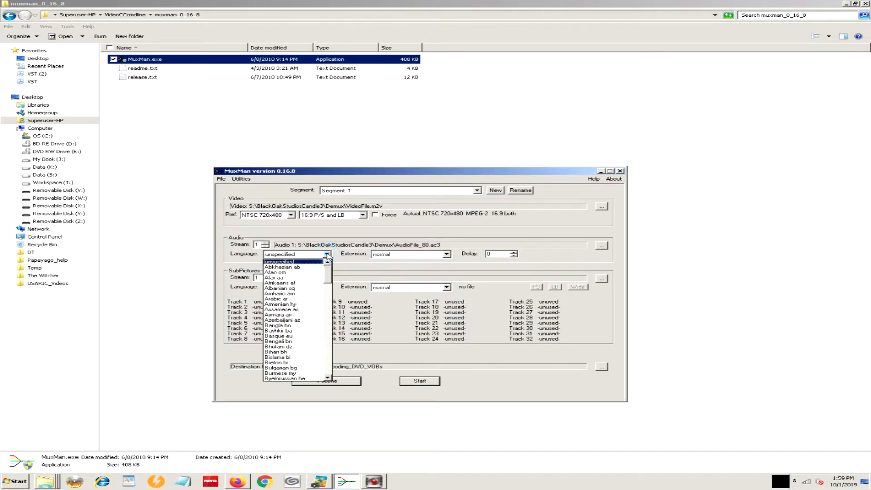
scroll(299, 338, "down", 7)
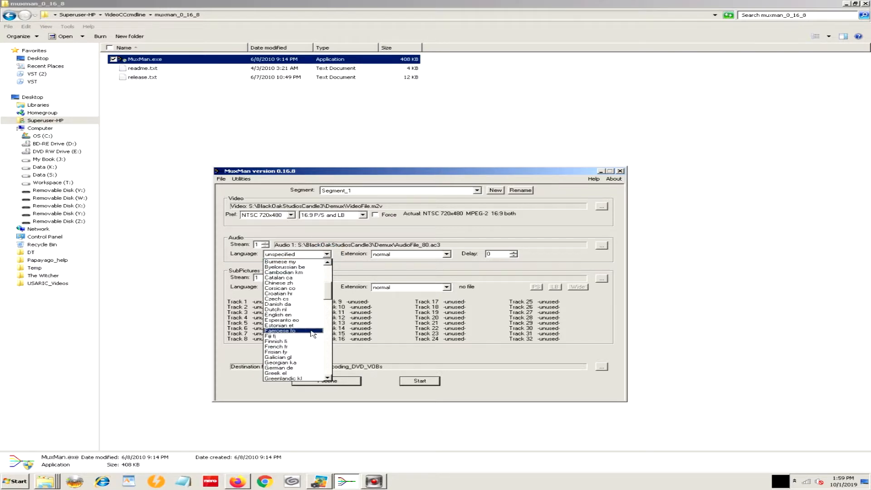
left_click(305, 315)
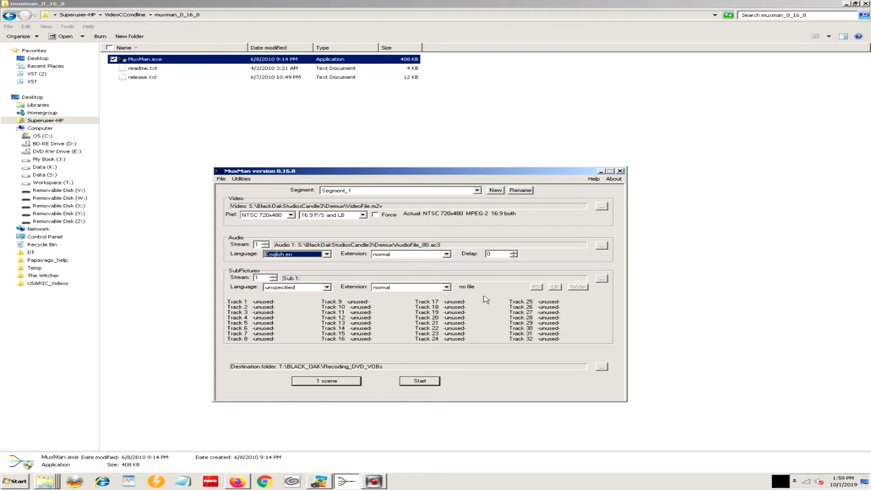
Step: Load Subpictures_20.sup as subpicture stream 1 and enable it for the PS and LB modes of Track 1
left_click(601, 278)
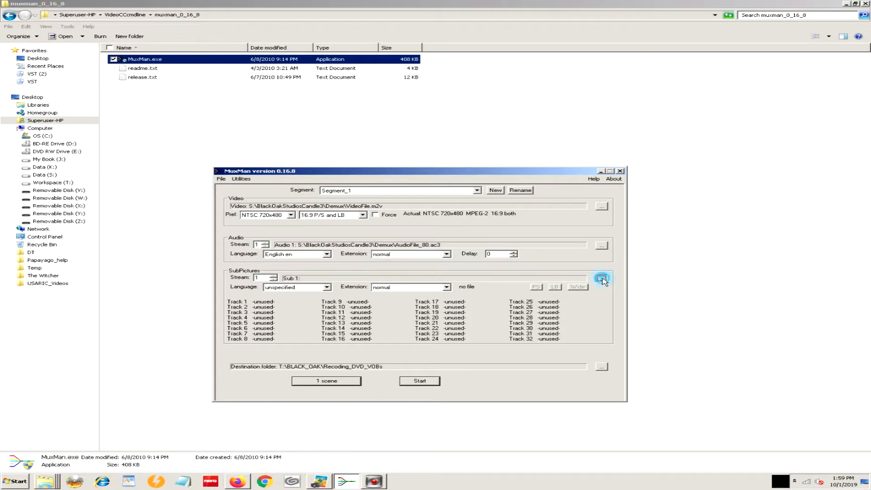
left_click(411, 237)
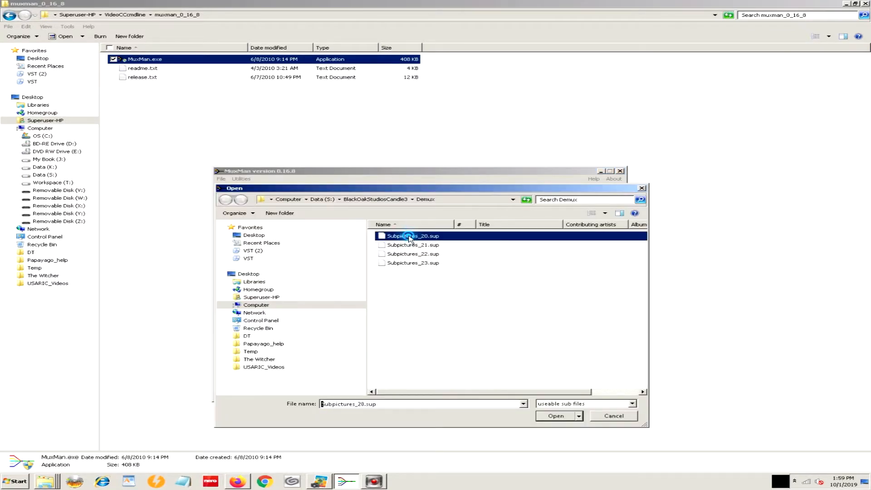
left_click(567, 416)
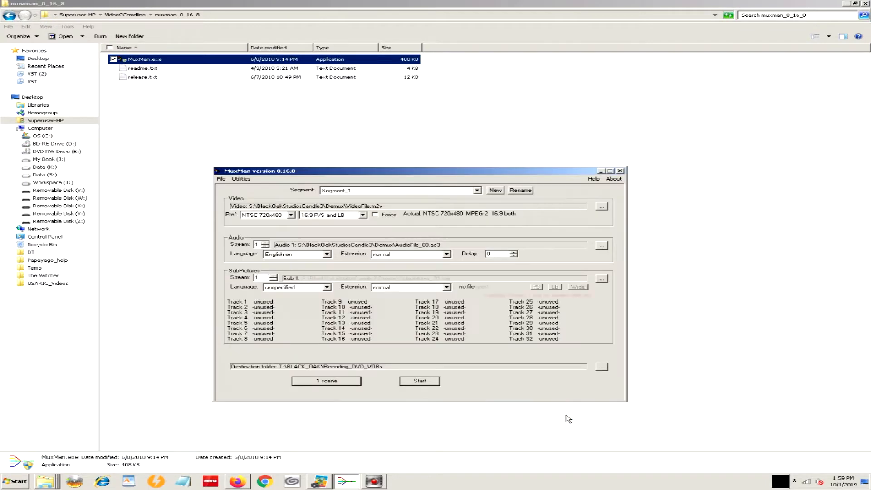
left_click(535, 286)
left_click(555, 287)
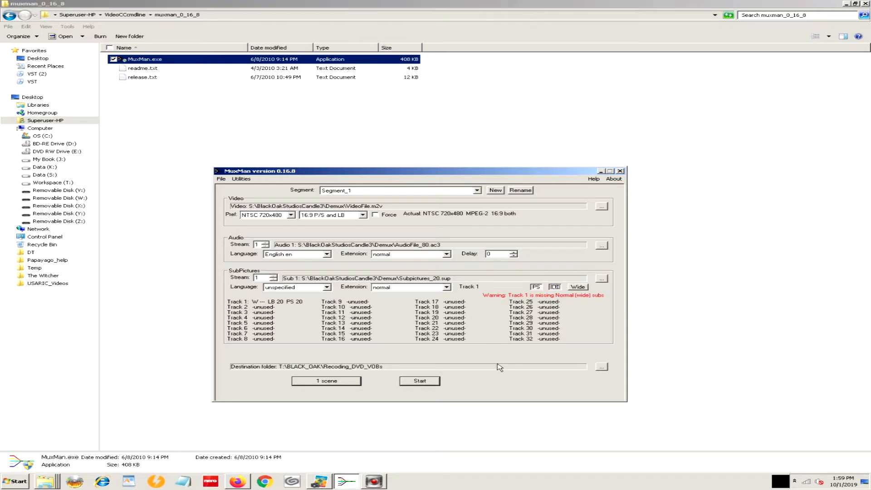
Step: Set the destination folder to S:\BlackOakStudiosCandle3
left_click(601, 367)
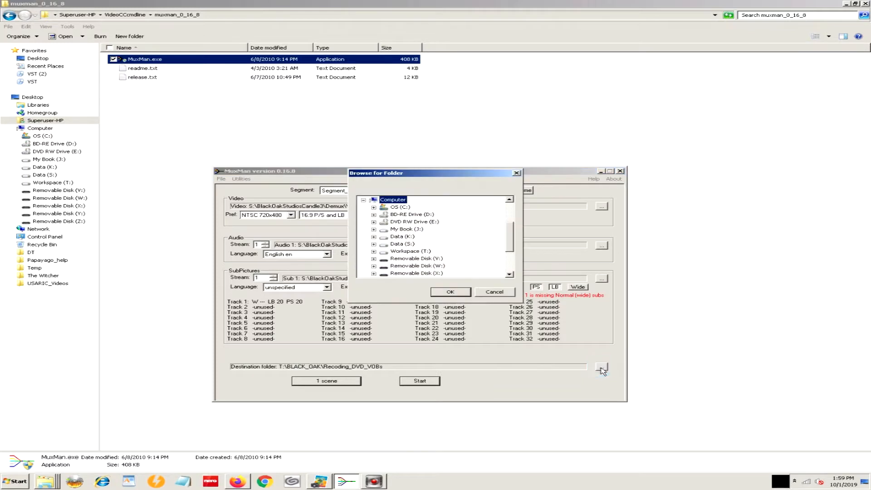
left_click(373, 245)
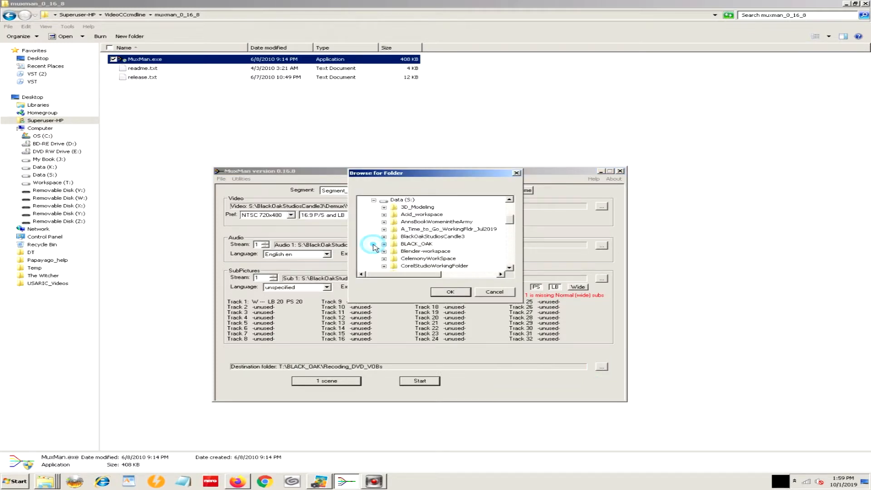
left_click(384, 237)
left_click(396, 240)
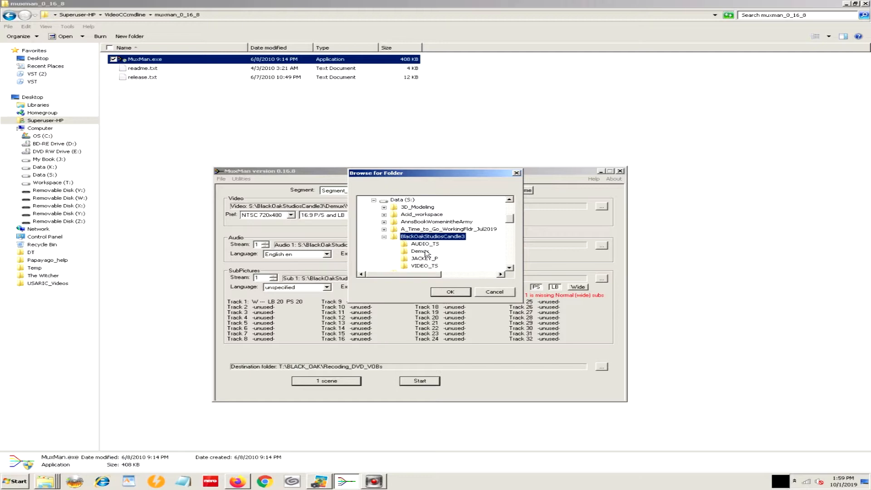
left_click(460, 292)
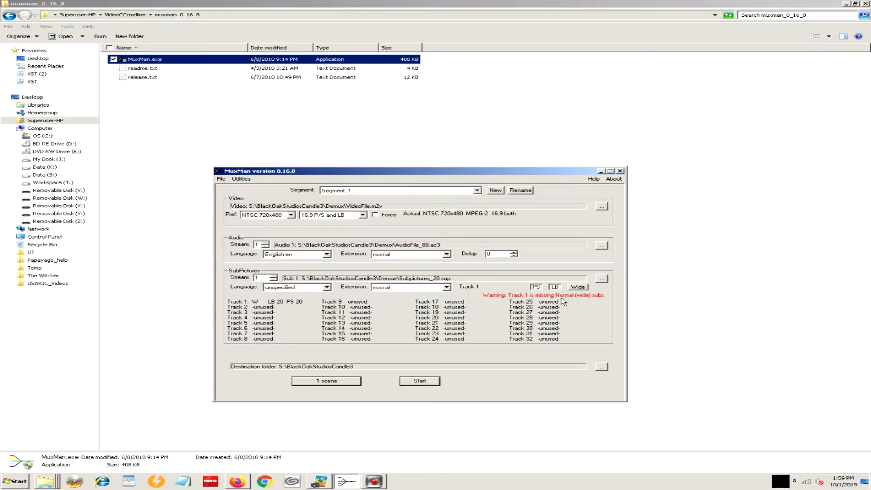
Step: Enable subpicture stream 1 for the Wide mode of Track 1 as well
left_click(580, 287)
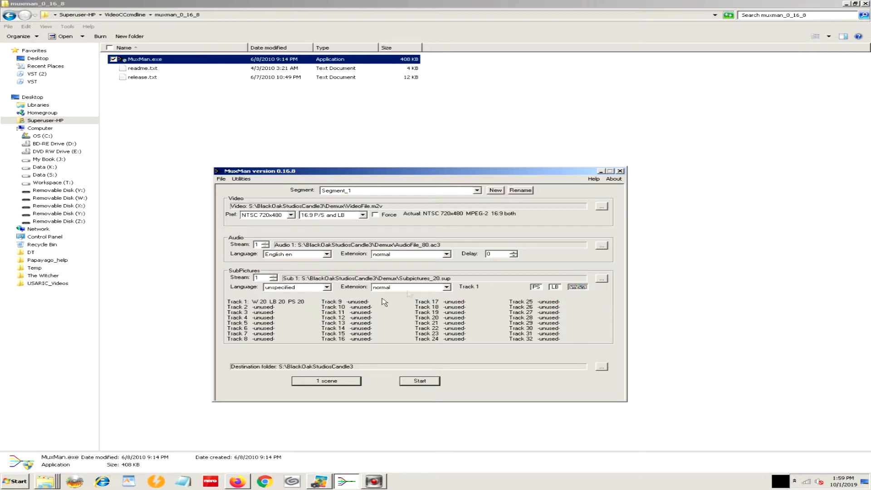
Step: Start choosing another destination folder, and in Windows Explorer create a folder named Final_Video inside S:\BlackOakStudiosCandle3
left_click(602, 367)
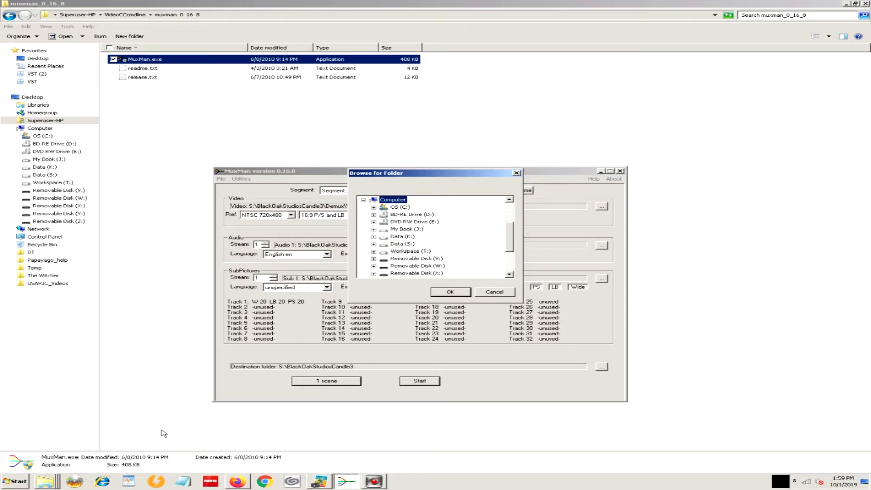
mouse_move(51, 484)
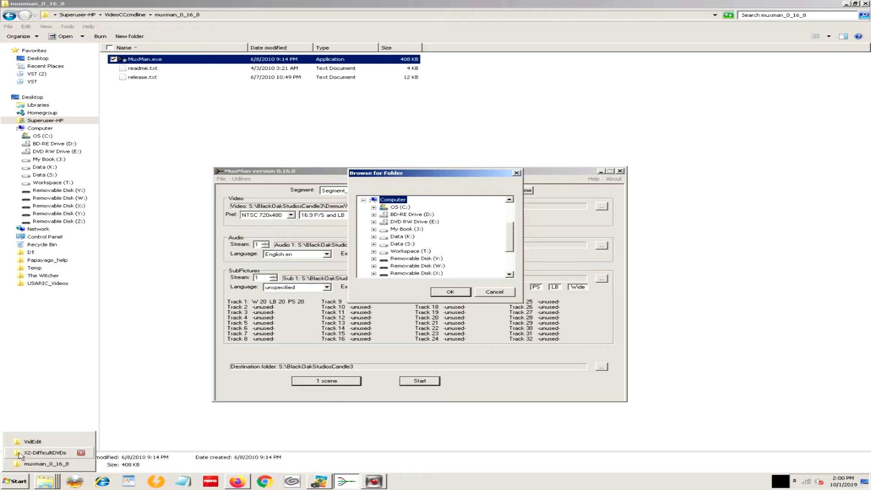
left_click(43, 452)
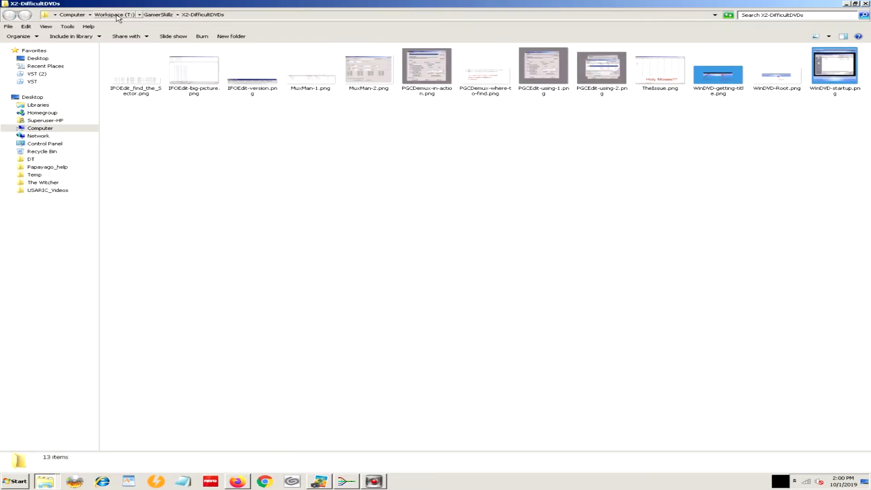
left_click(71, 15)
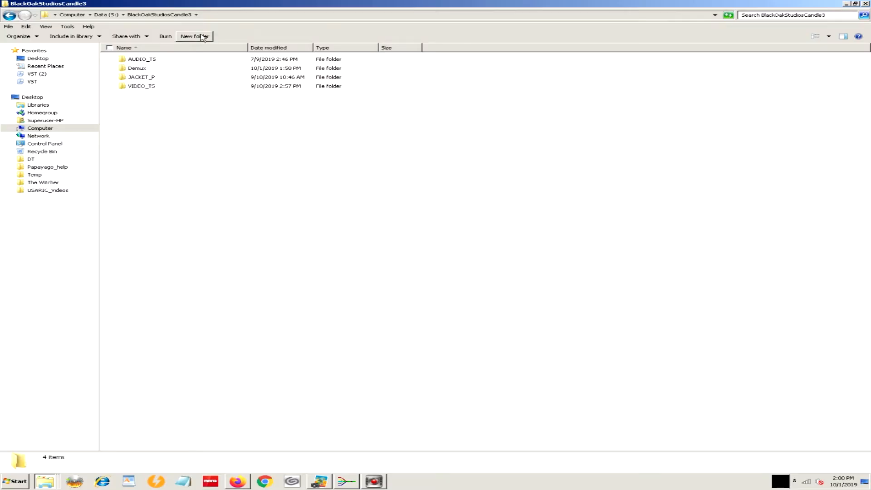
left_click(200, 35)
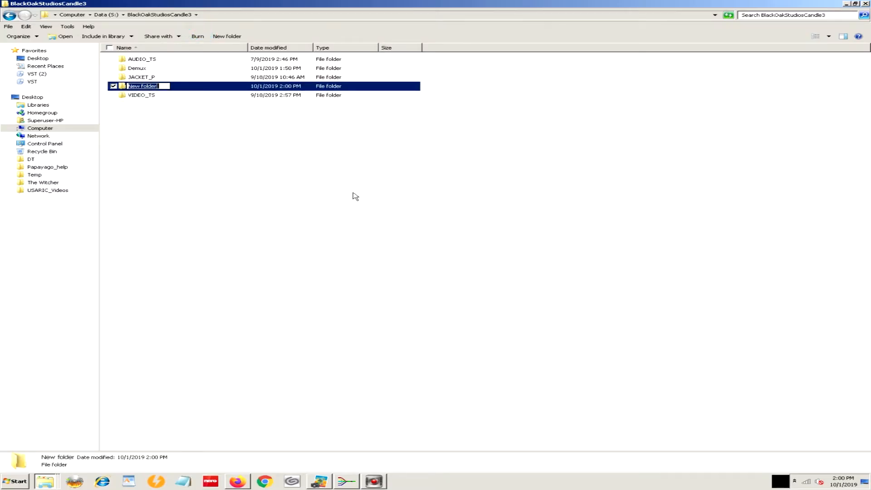
type("Final_Video")
left_click(355, 196)
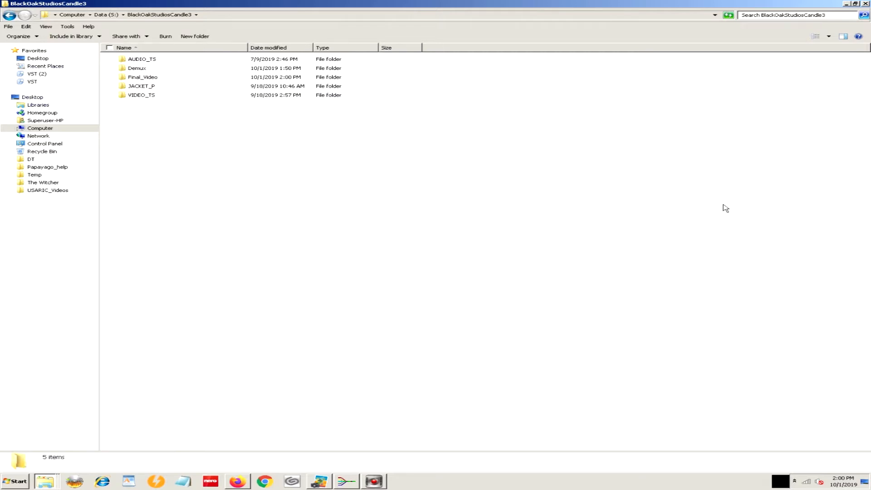
left_click(847, 4)
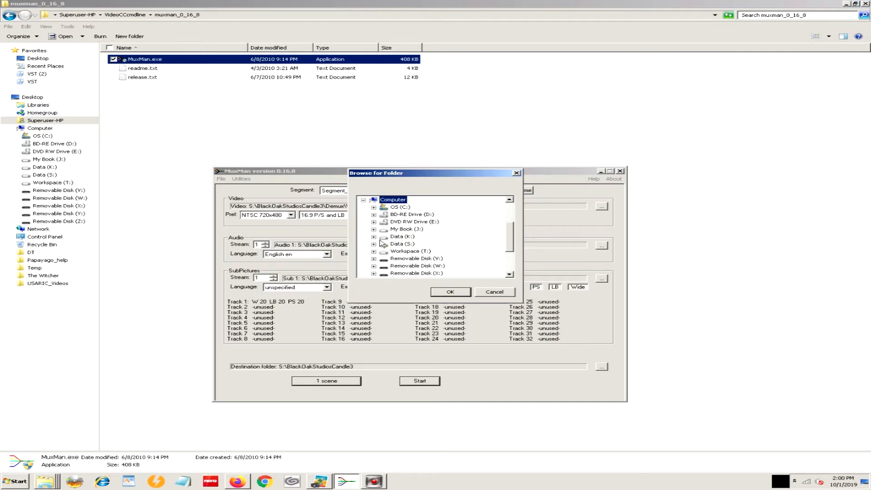
Step: Set the destination folder to S:\BlackOakStudiosCandle3\Final_Video
left_click(375, 244)
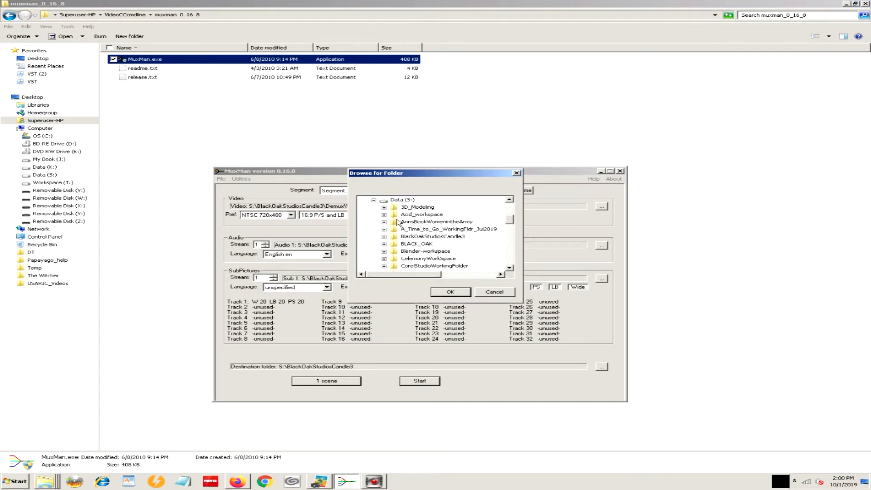
left_click(384, 236)
left_click(426, 252)
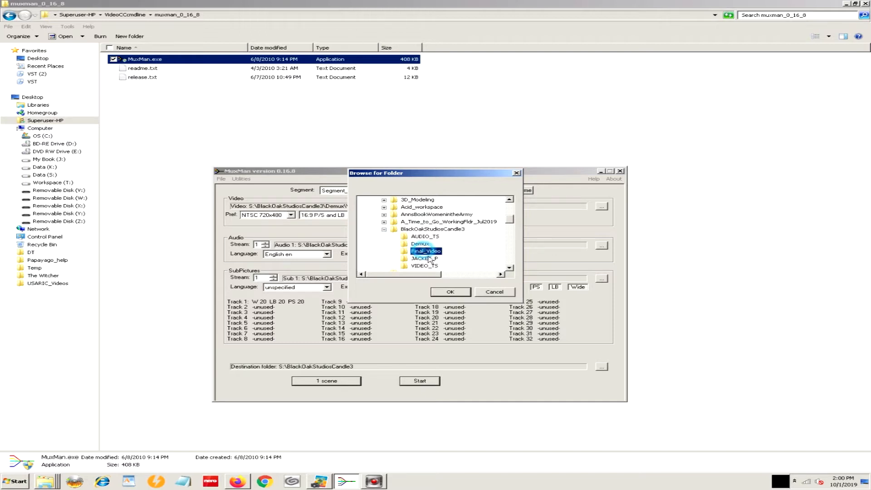
left_click(445, 292)
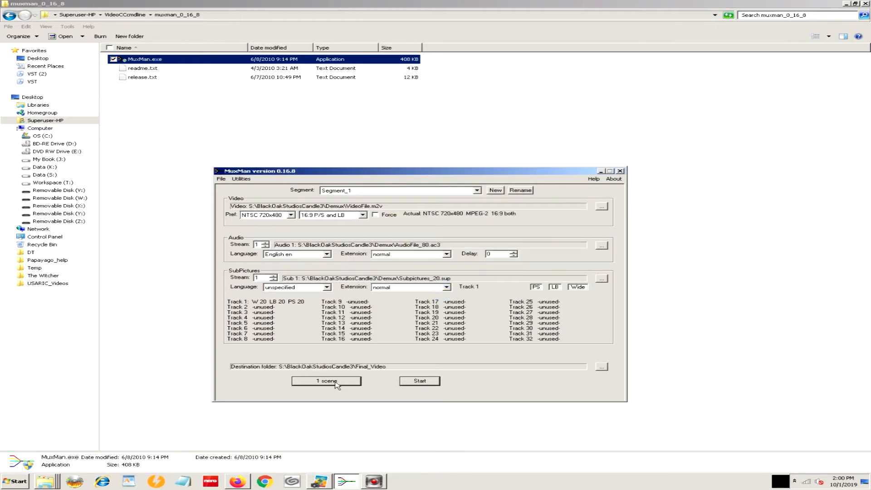
Step: Start multiplexing the segment and agree to create the VIDEO_TS folder inside Final_Video
left_click(418, 382)
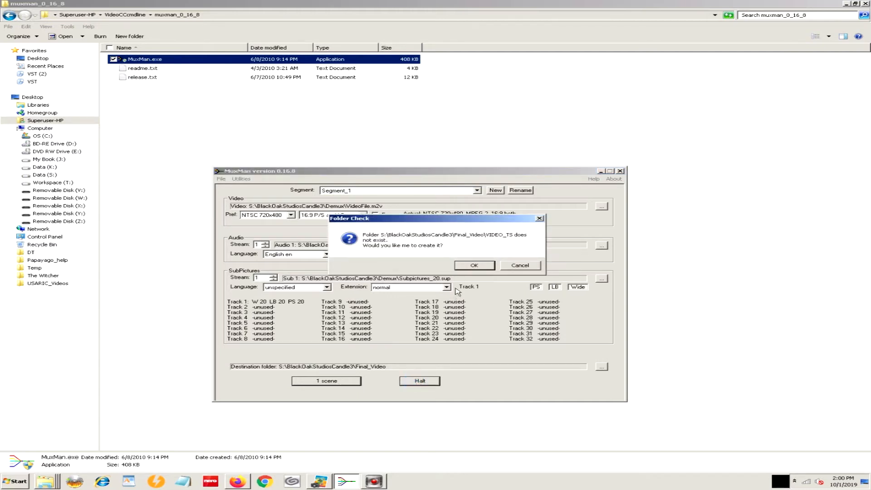
left_click(474, 267)
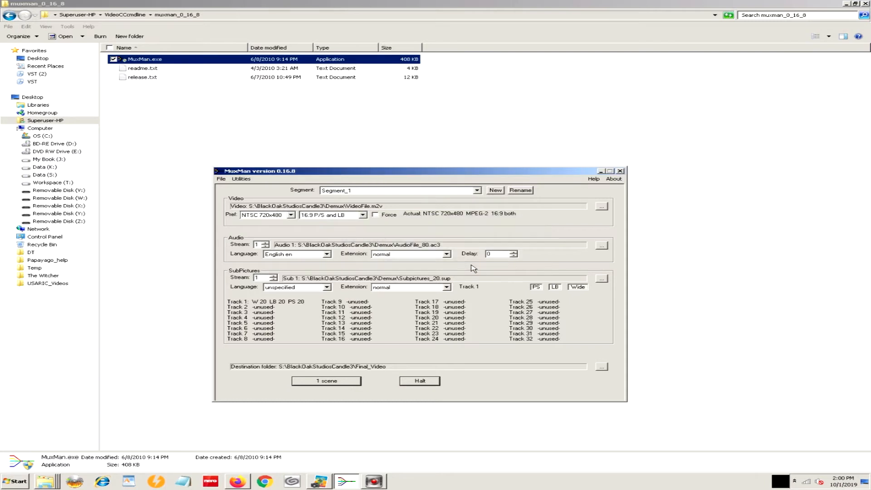